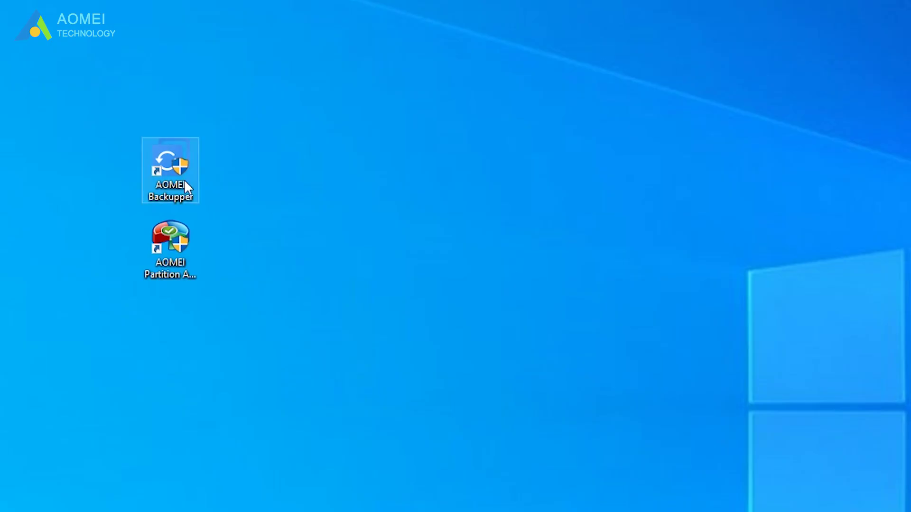
Launch AOMEI Backupper from the desktop and go to its Clone section
double_click(183, 180)
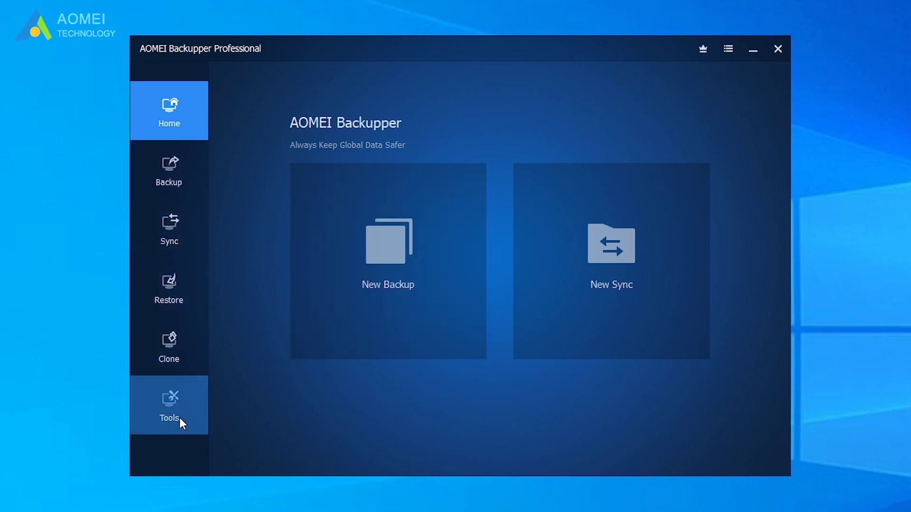
left_click(176, 356)
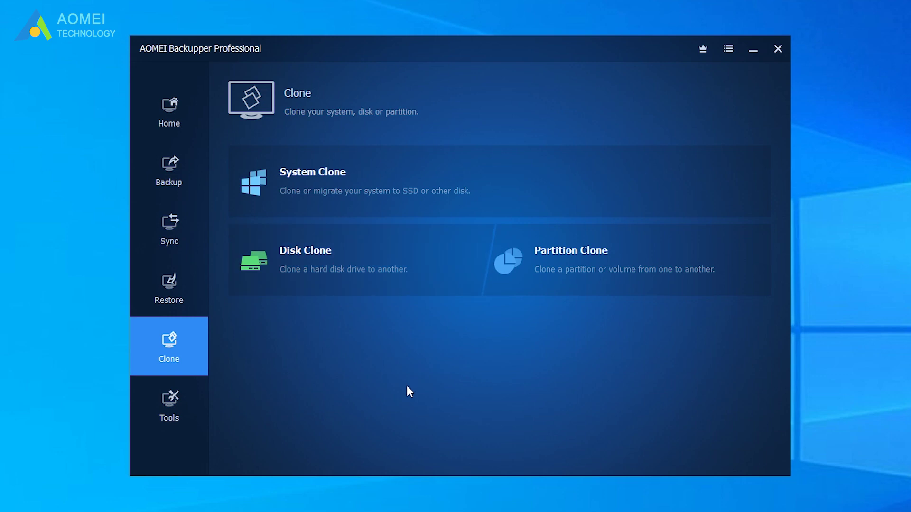
Start Disk Clone with the 500 GB Disk1 as source and the 800 GB Disk2 as destination
left_click(380, 270)
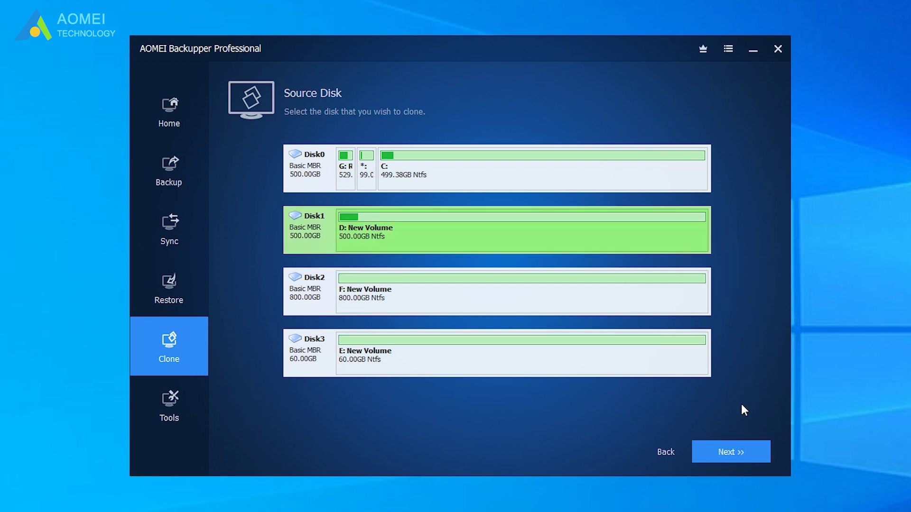
left_click(726, 458)
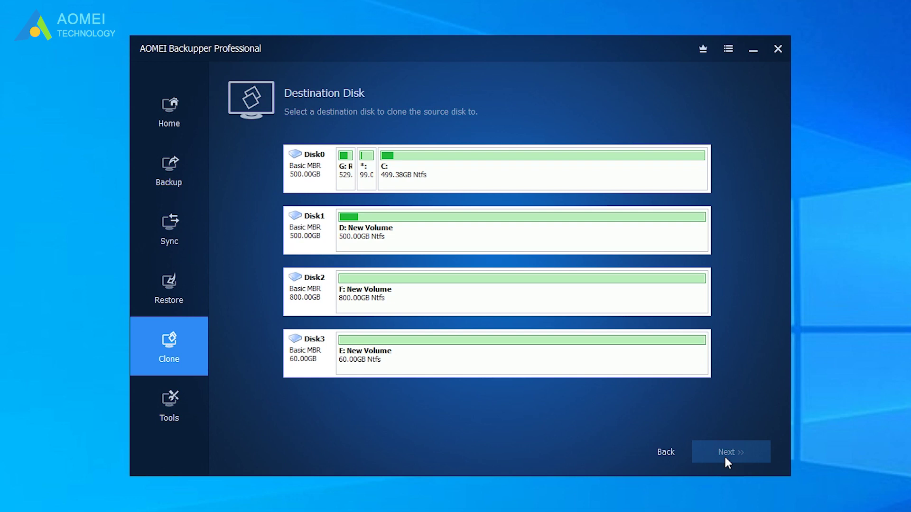
left_click(380, 307)
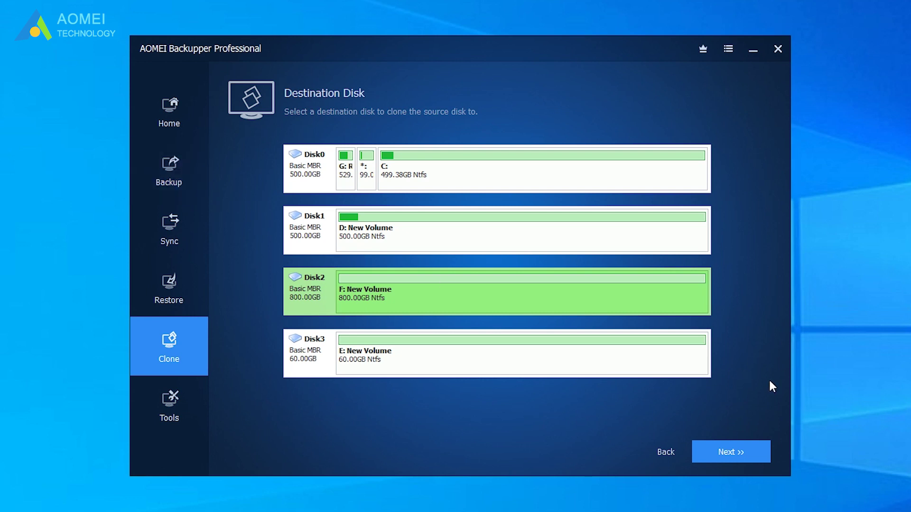
Accept the overwrite warning, start cloning Disk1 onto Disk2, and close the finished operation
left_click(741, 451)
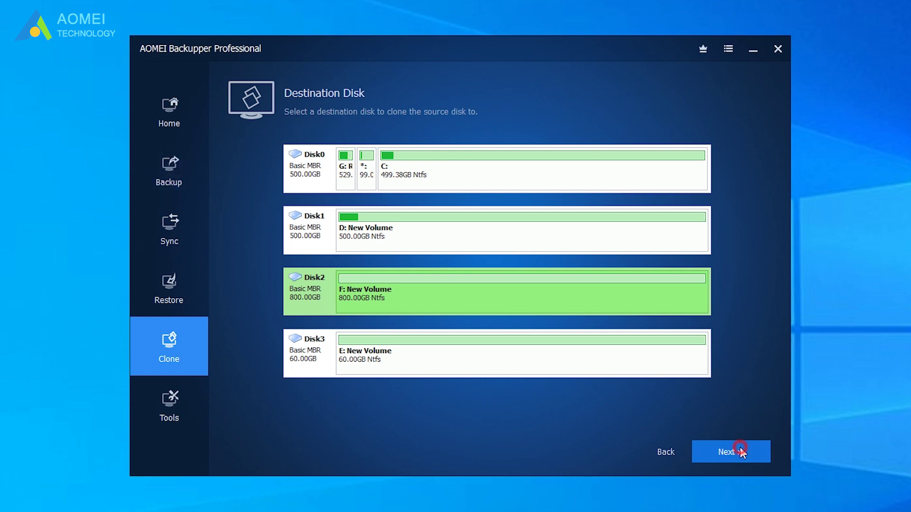
left_click(628, 311)
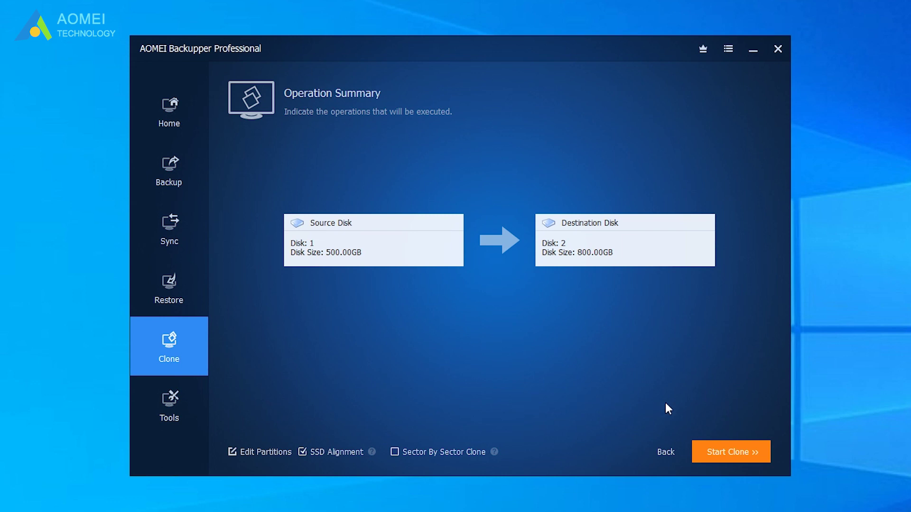
left_click(731, 450)
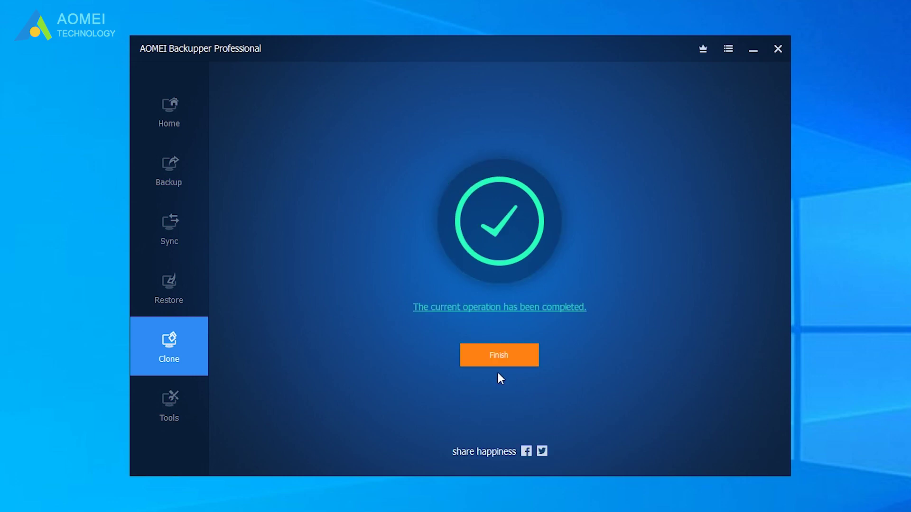
left_click(498, 354)
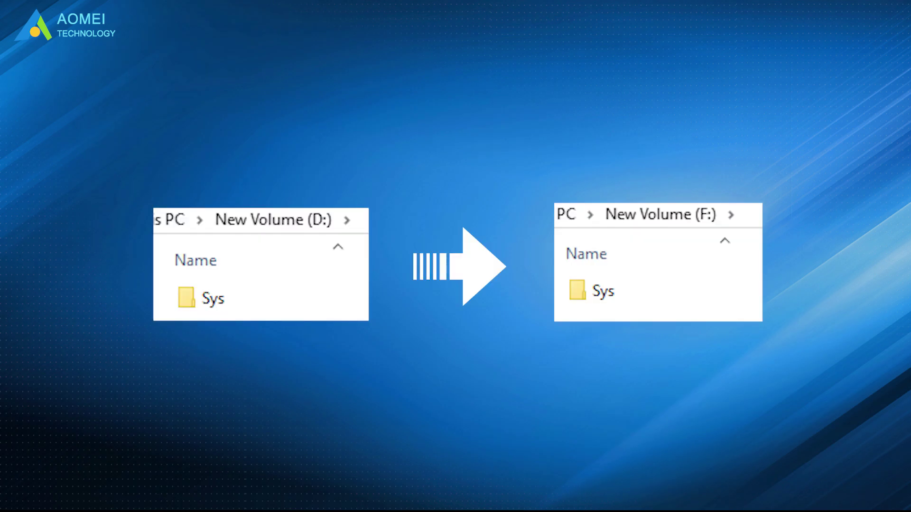